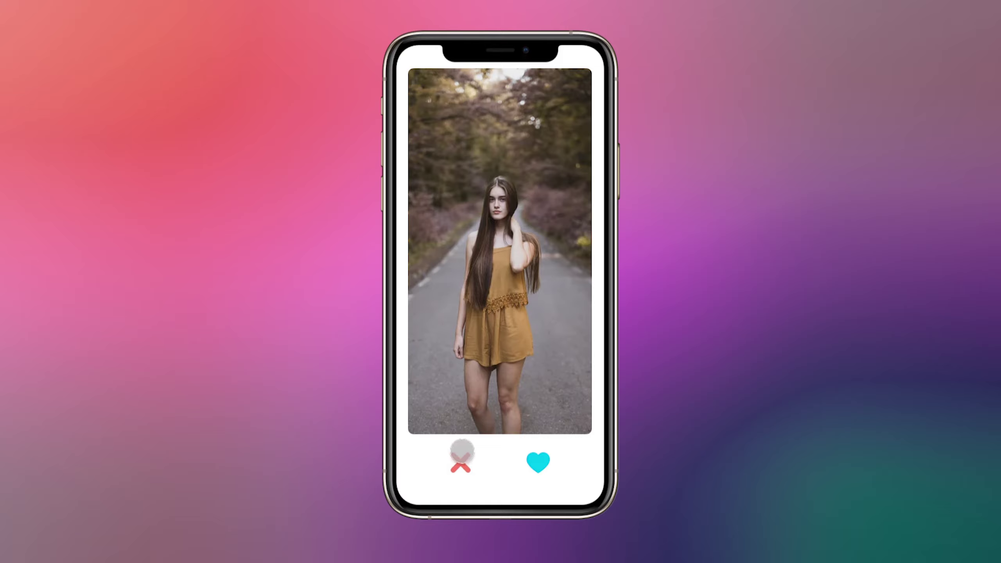
In the swipe-card prototype preview, reject the current profile card with the X button.
click(461, 461)
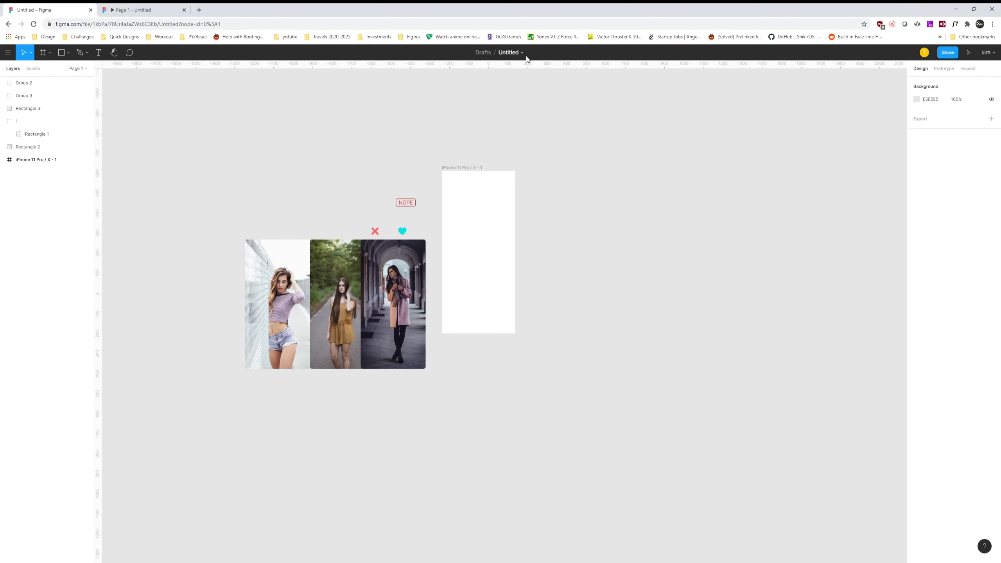
Spread the photos apart and place the NOPE label on the first photo.
click(393, 304)
drag(393, 304, 422, 297)
click(478, 297)
key(shift+0)
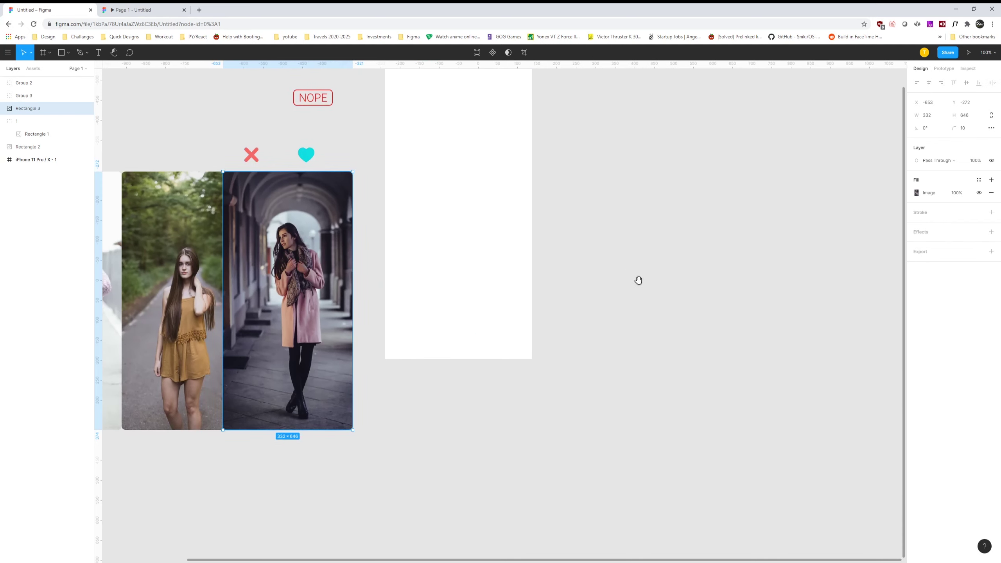
drag(639, 280, 704, 235)
scroll(548, 235, down, 2)
mouse_move(537, 190)
mouse_down()
mouse_move(316, 286)
mouse_move(294, 278)
mouse_move(280, 290)
mouse_up()
click(247, 392)
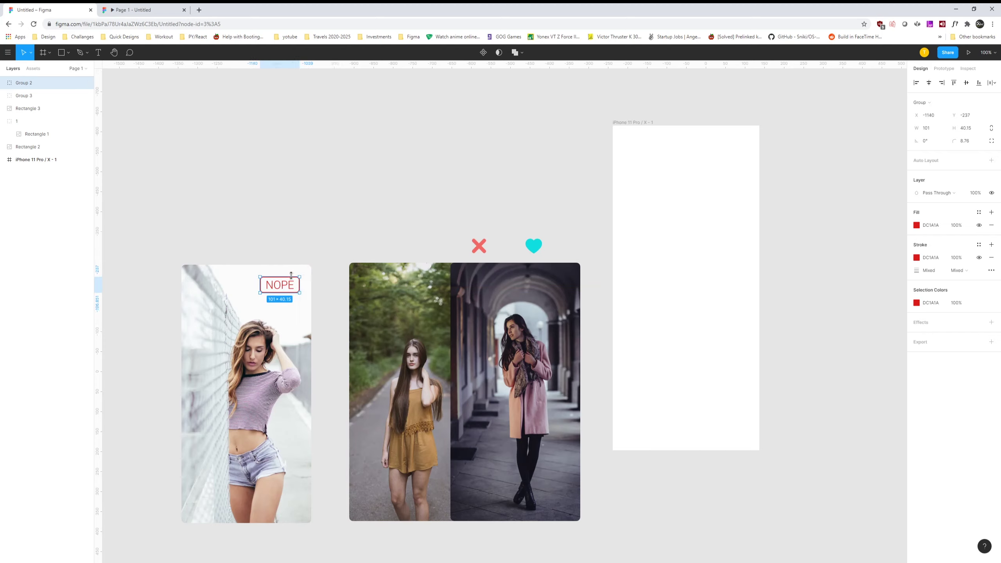
key(Escape)
Move the middle photo aside and put a copy of the NOPE label on it.
click(293, 279)
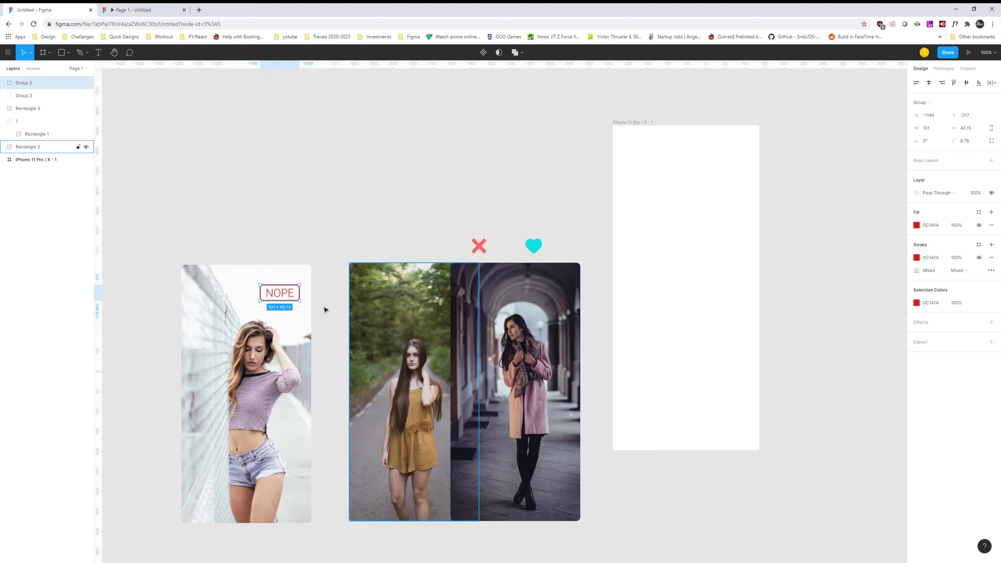
drag(391, 322, 219, 324)
scroll(219, 325, left, 3)
click(382, 288)
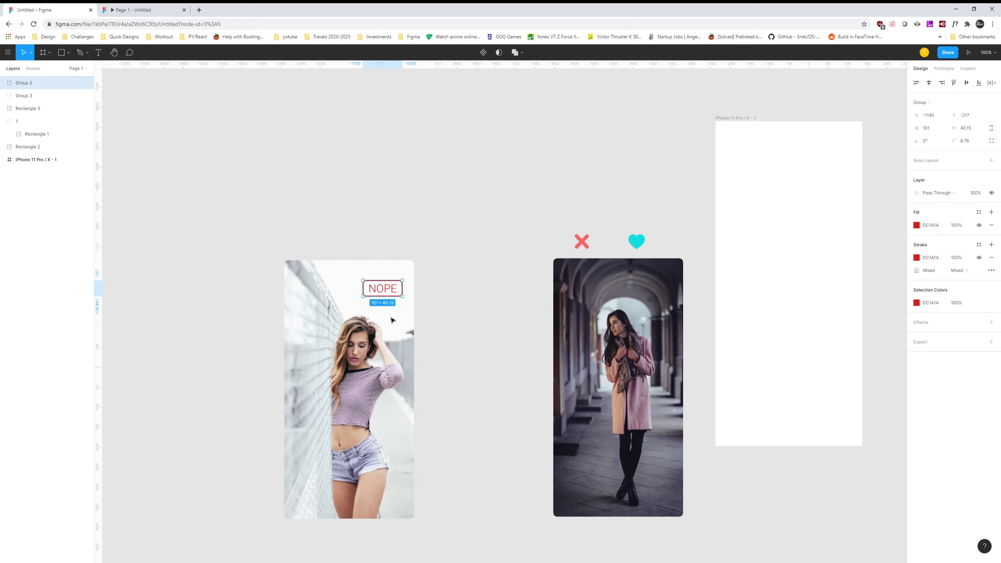
key(ctrl+g)
drag(392, 352, 188, 352)
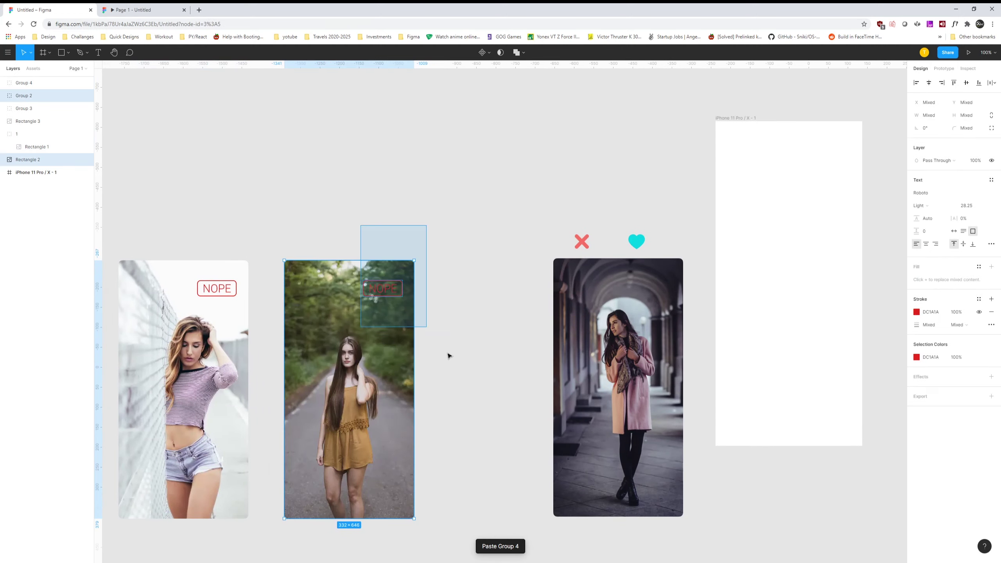
scroll(446, 352, down, 3)
Rename the two photo groups '1st' and '2nd'.
drag(428, 232, 382, 223)
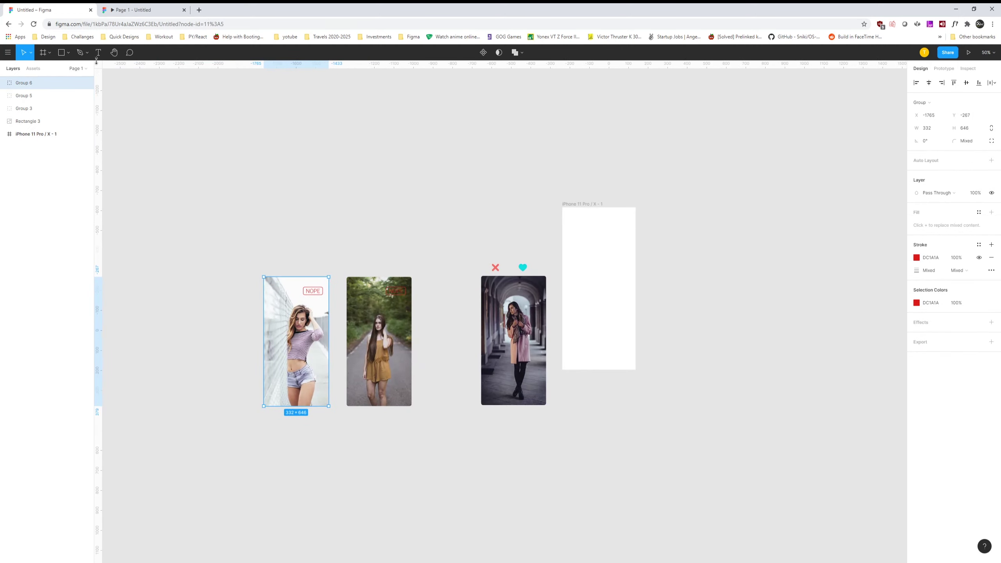
double_click(26, 85)
text(1st)
key(Return)
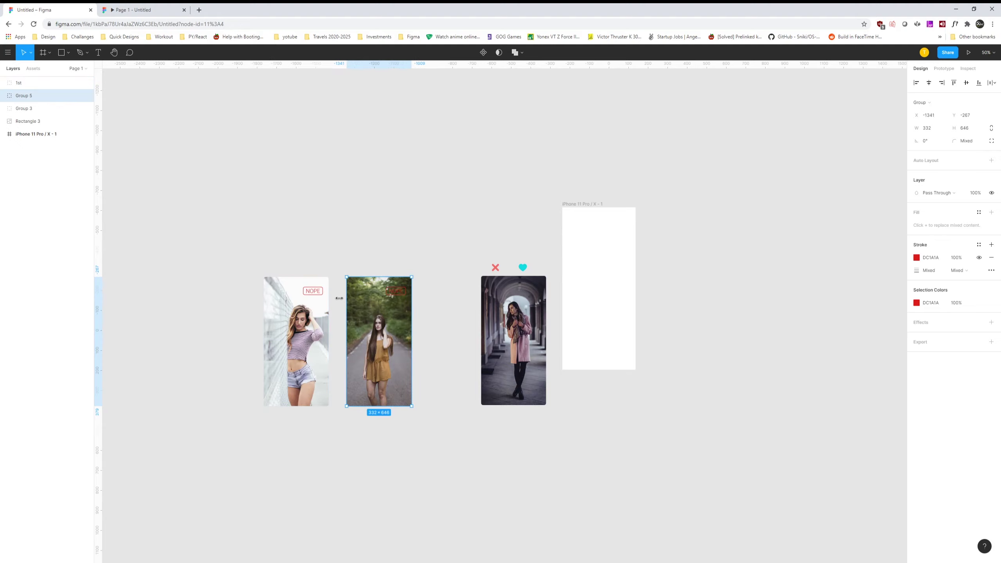
double_click(24, 95)
text(2nd)
Move Rectangle 3 and the 2nd photo group into the iPhone frame.
click(33, 122)
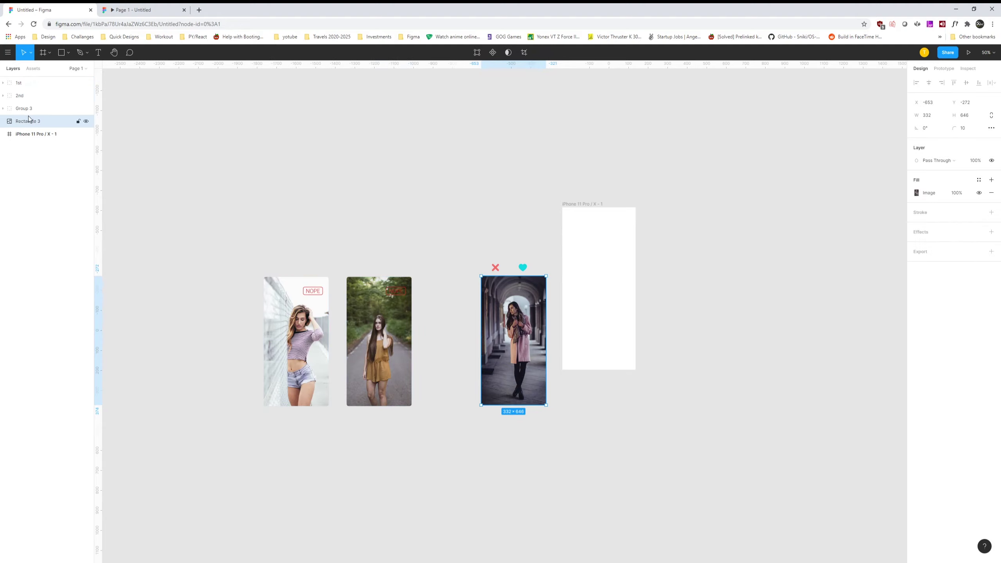
click(24, 108)
click(579, 235)
click(247, 258)
click(211, 361)
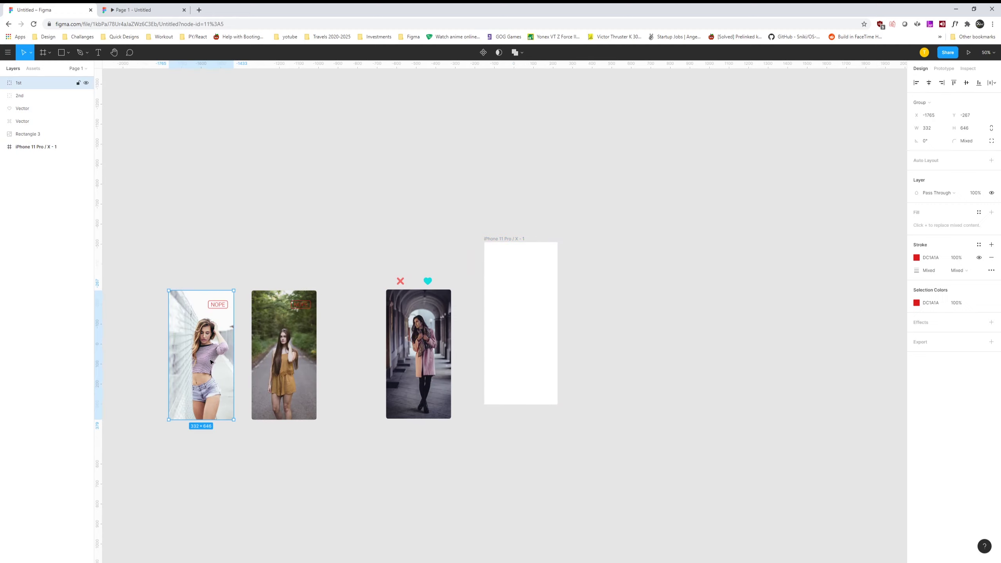
drag(419, 354, 521, 314)
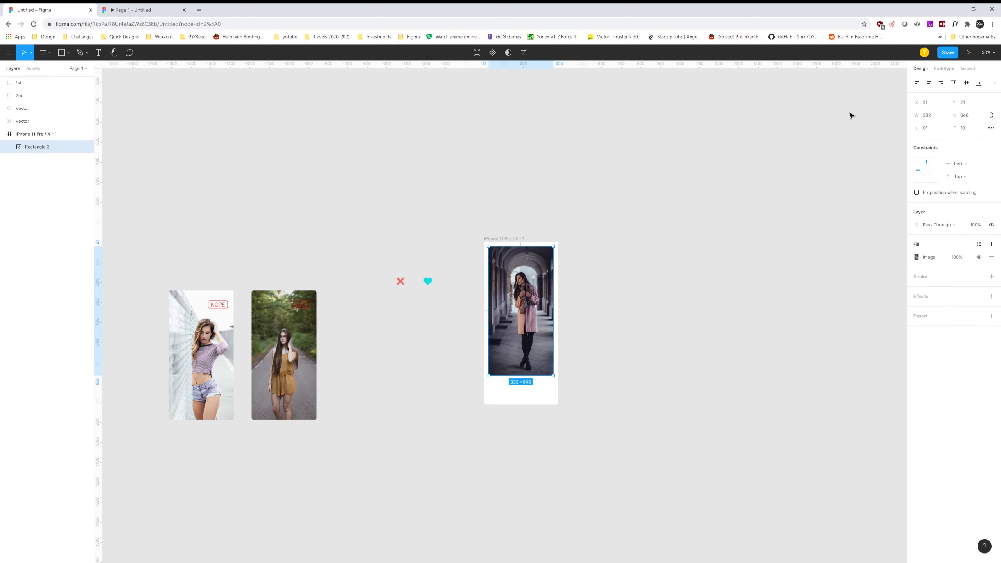
click(285, 354)
drag(284, 354, 521, 315)
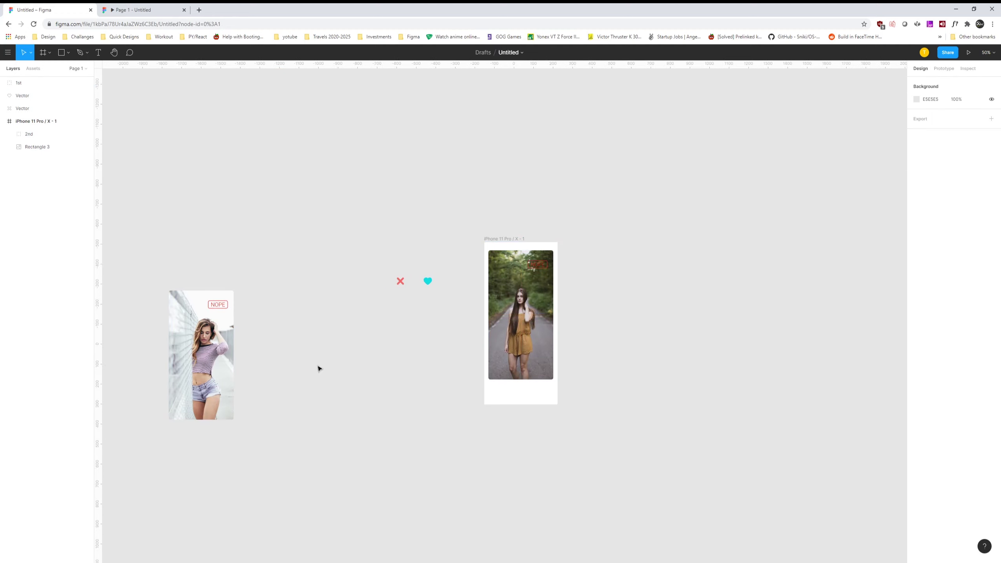
Stack the 1st group on top, align the three photos, and duplicate the frame.
drag(201, 356, 520, 315)
scroll(521, 329, up, 3)
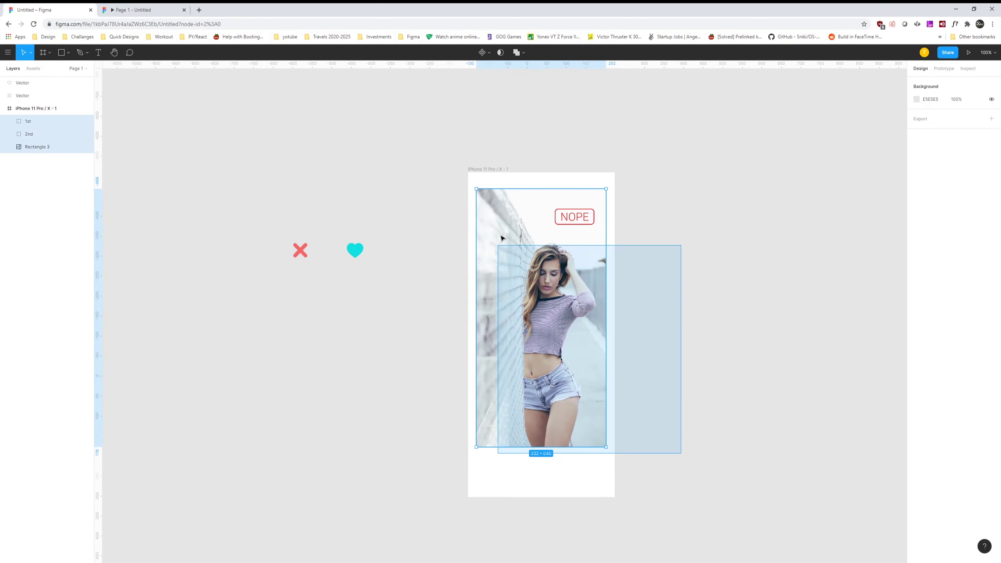
drag(502, 238, 501, 235)
click(763, 176)
scroll(606, 282, down, 3)
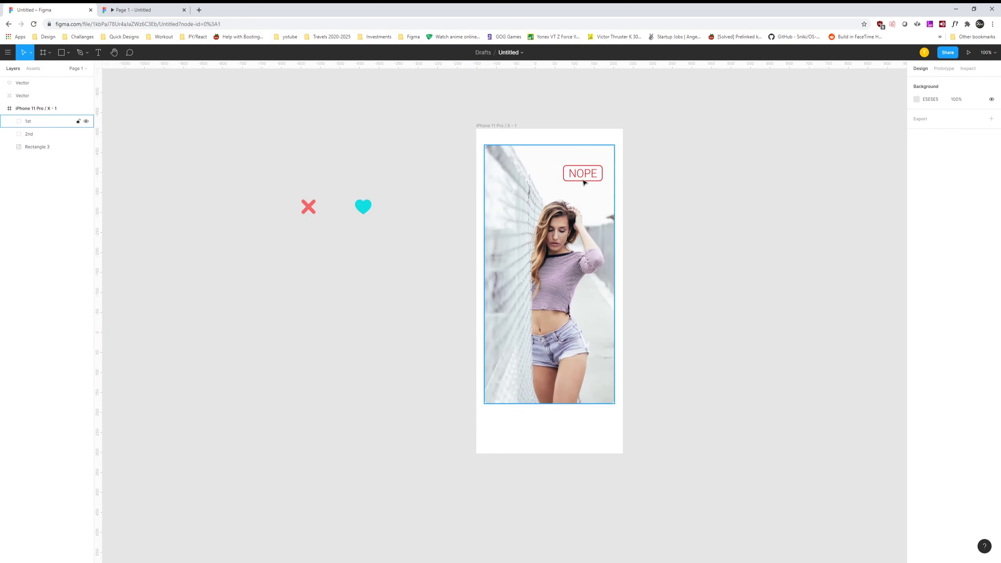
scroll(606, 235, down, 3)
scroll(586, 235, right, 3)
click(391, 251)
drag(392, 251, 642, 243)
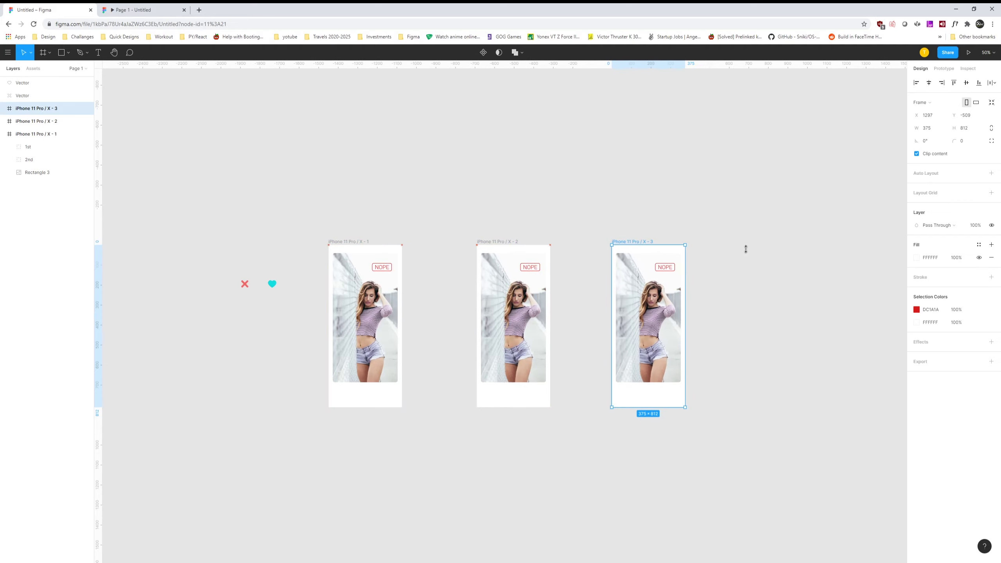
scroll(745, 249, right, 2)
Duplicate the iPhone frame to create the fourth and fifth frames, X-4 and X-5.
click(704, 196)
alt+drag(501, 267, 720, 254)
click(427, 205)
ctrl+scroll(426, 205, up, 5)
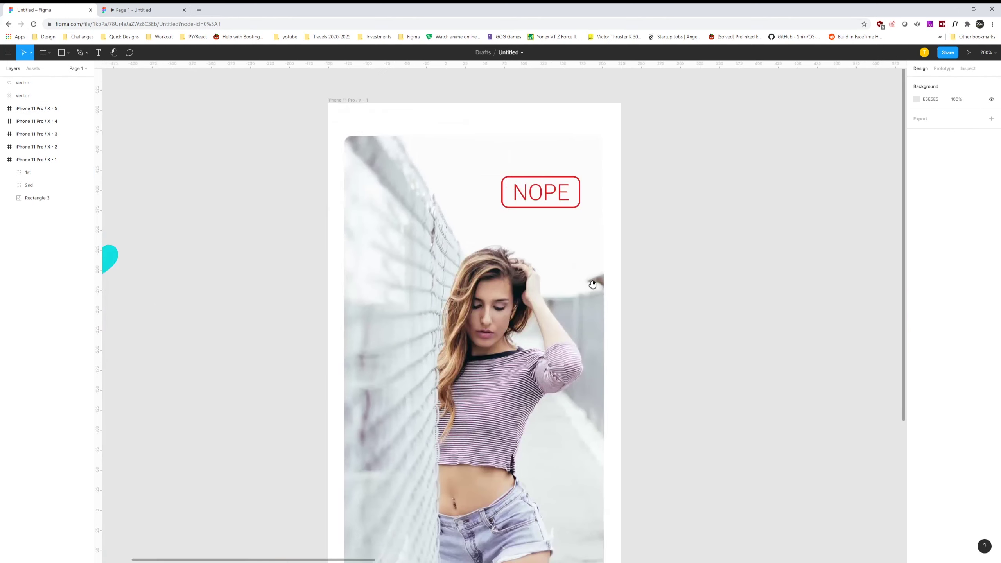
ctrl+scroll(592, 285, down, 5)
Place the X and heart icons under frame 1's card, name them Nope and Heart, and group them.
mouse_move(368, 290)
mouse_down()
mouse_move(407, 310)
mouse_move(497, 408)
mouse_up()
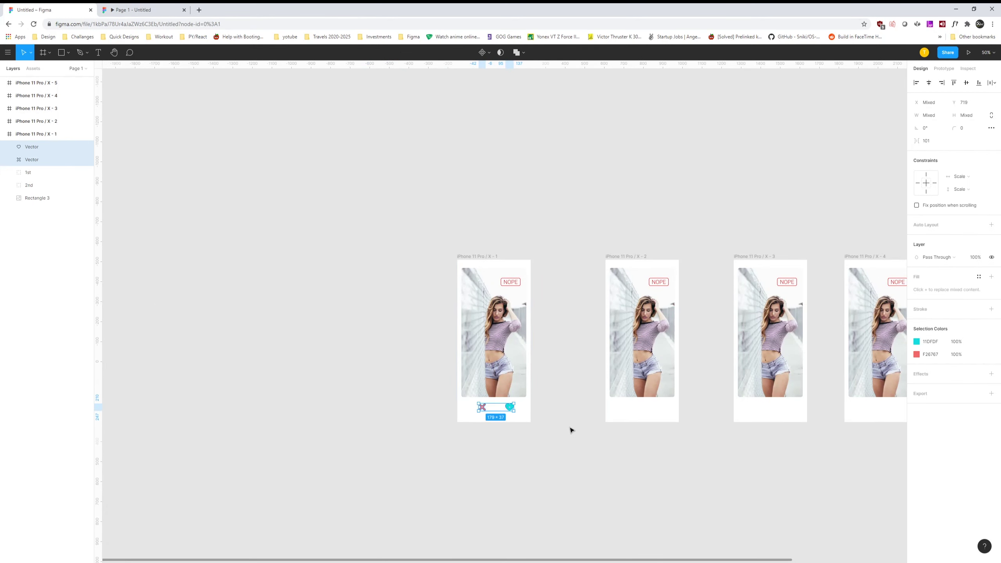
click(32, 160)
text(Heart)
key(Return)
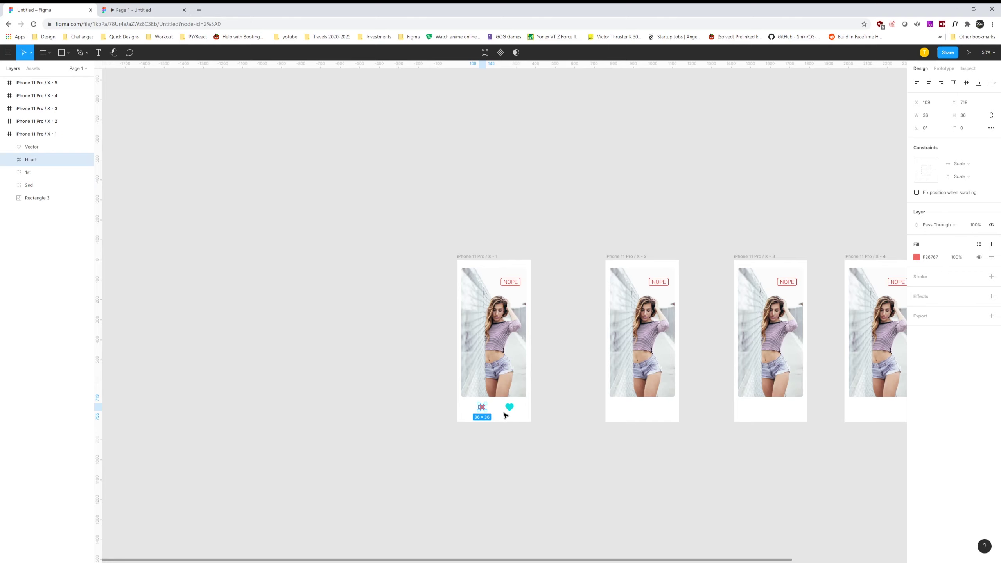
text(Nope)
double_click(35, 147)
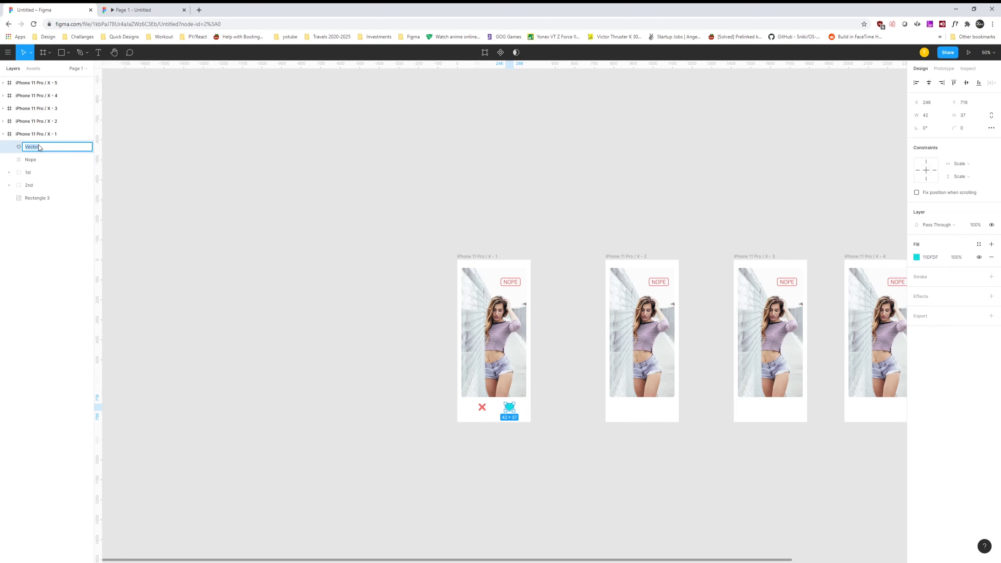
text(Heart)
key(Return)
shift+click(31, 160)
key(ctrl+g)
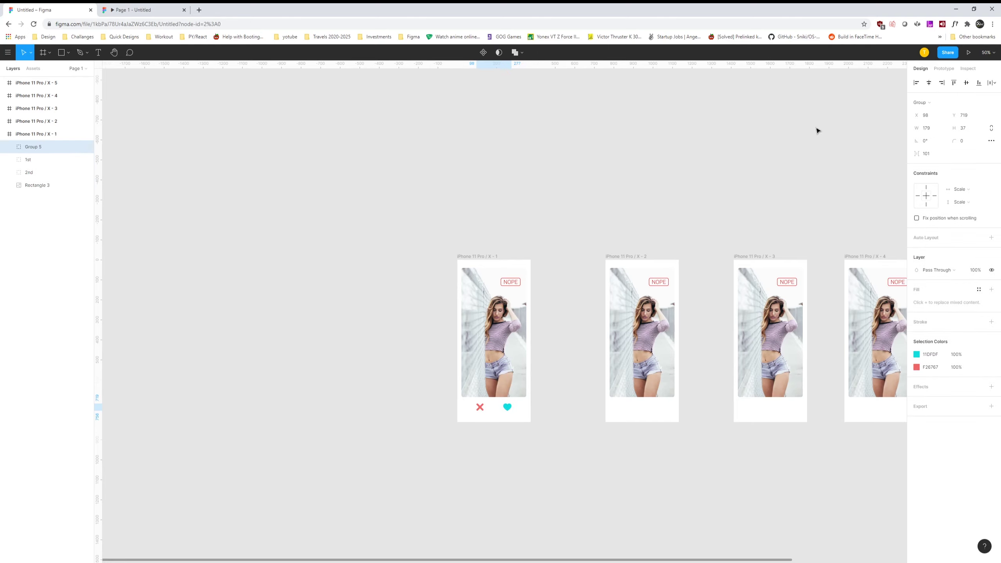
click(818, 132)
scroll(517, 328, up, 5)
Hide the NOPE label on the first frame's 1st card.
click(441, 291)
scroll(540, 304, right, 1)
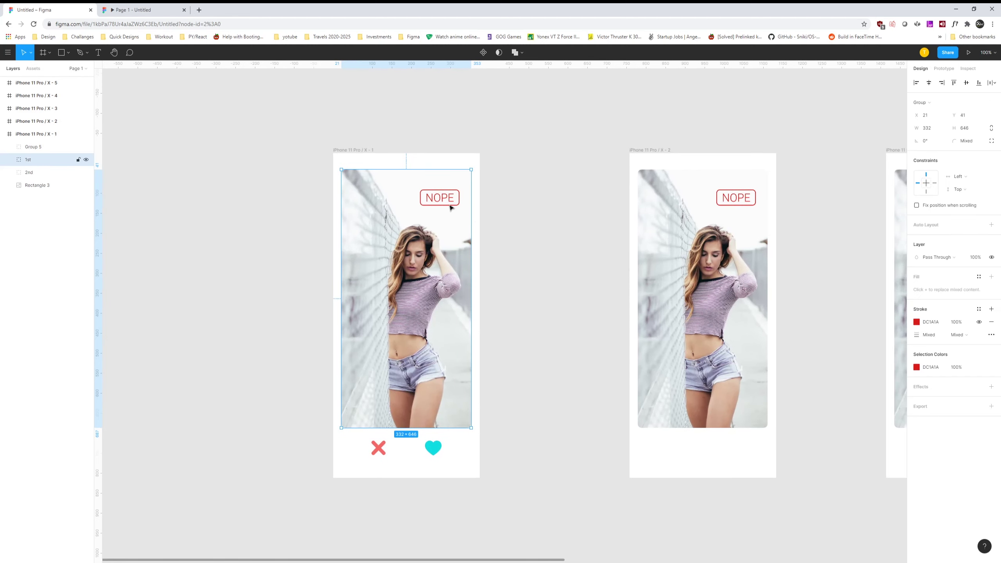
click(702, 297)
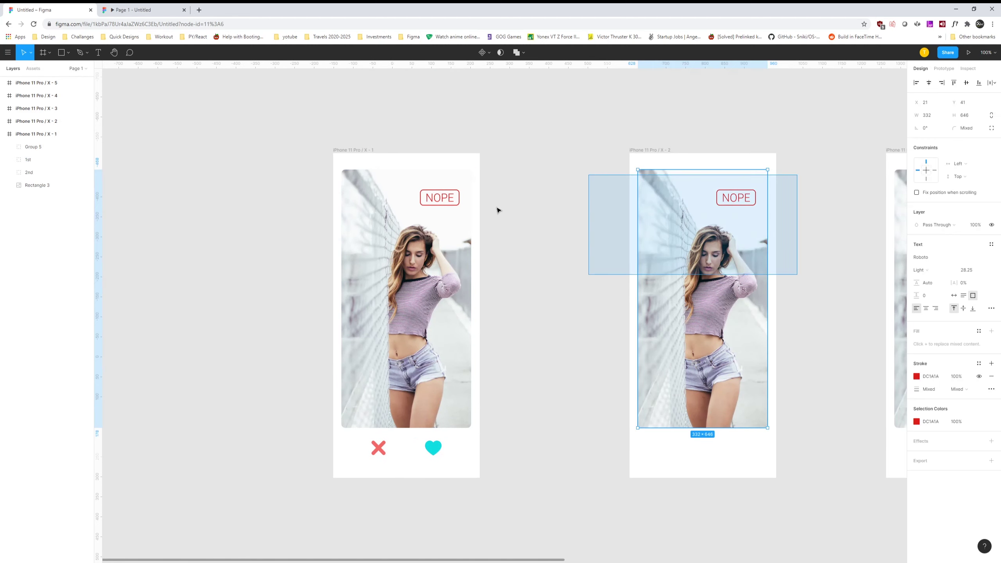
click(55, 198)
click(86, 198)
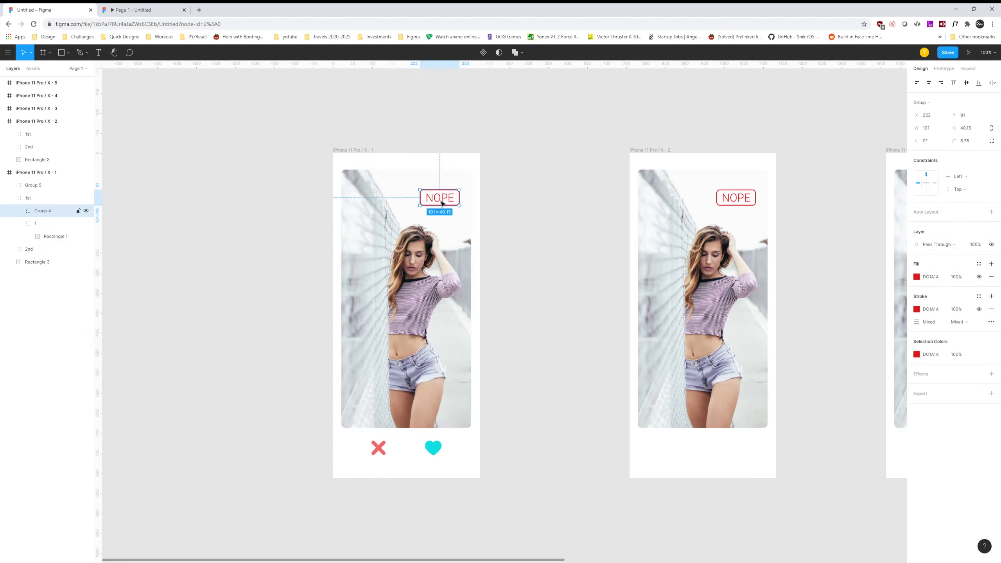
click(22, 199)
click(86, 199)
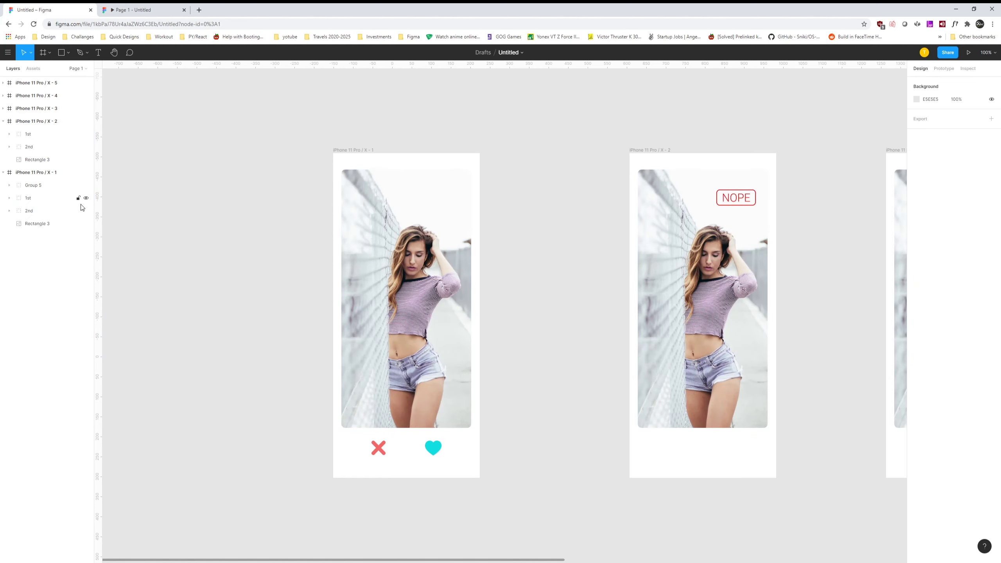
click(442, 201)
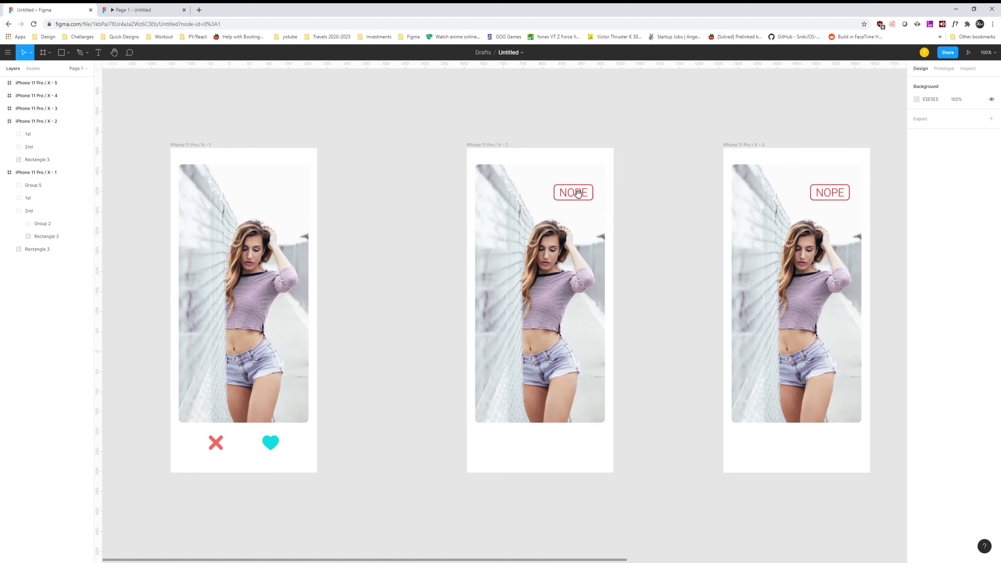
Copy the X and heart buttons from frame 1 into the middle frame.
click(580, 194)
click(336, 436)
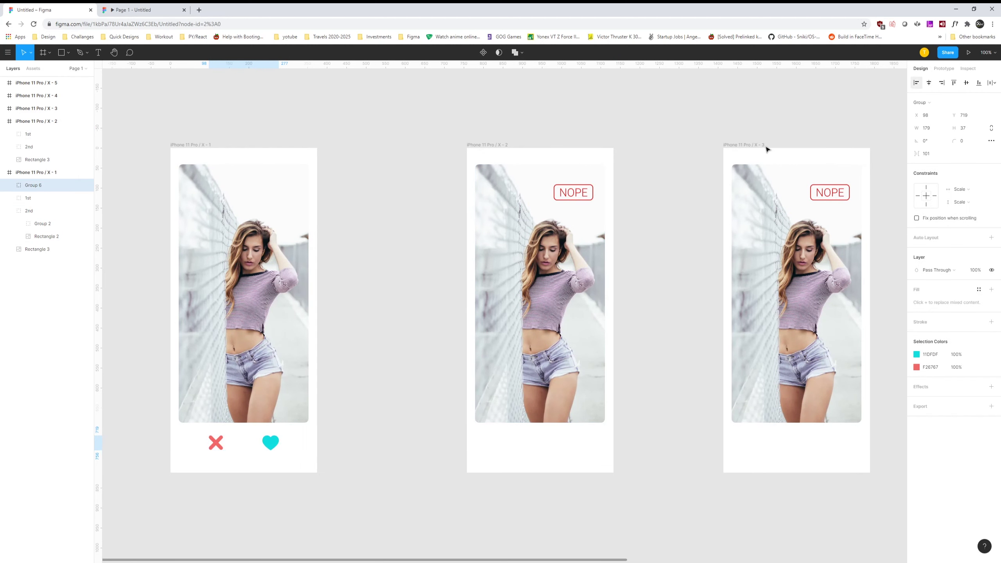
drag(177, 431, 360, 466)
click(490, 146)
key(ctrl+v)
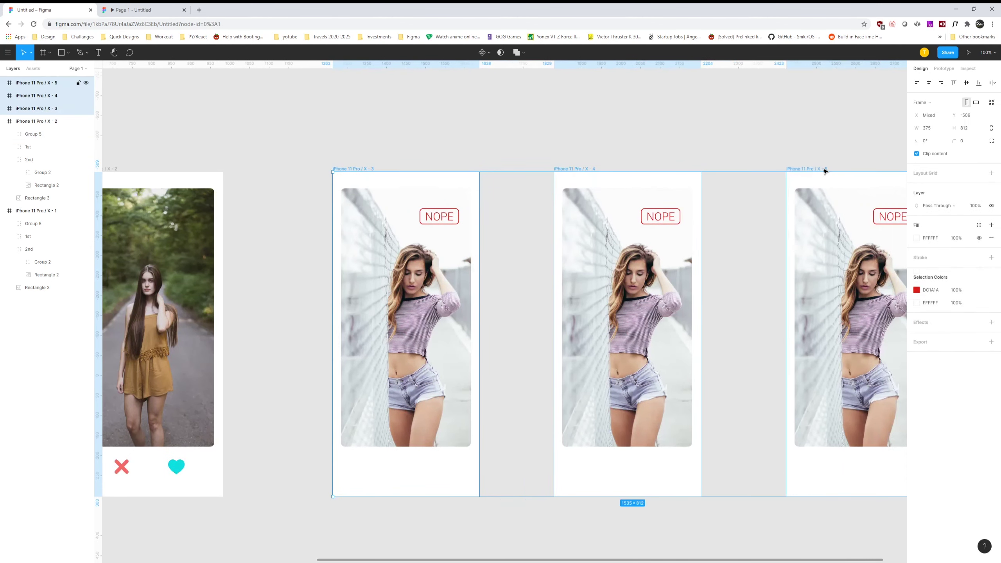
Delete the extra screens, duplicate a screen, and reveal the NOPE stamp on screen 3.
key(Delete)
alt+drag(313, 168, 561, 168)
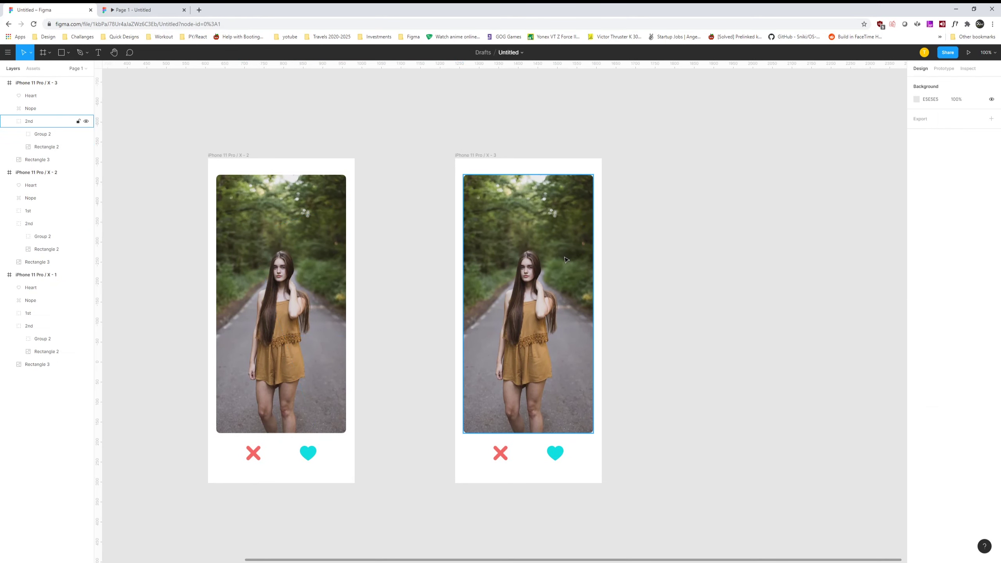
click(564, 205)
text(100)
double_click(563, 206)
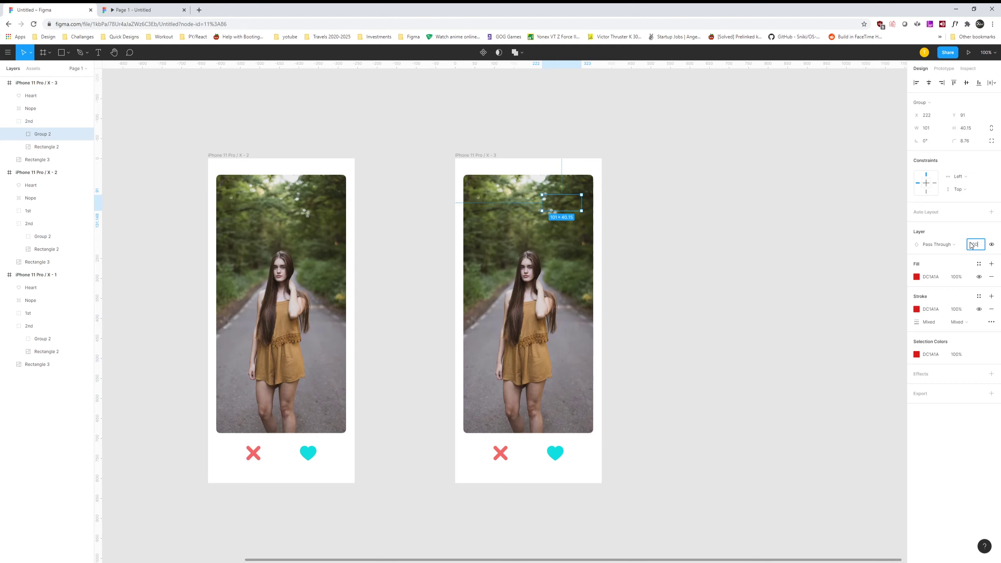
click(636, 296)
Duplicate screen 3 as screen 4, then tilt its top card off the left edge.
click(396, 172)
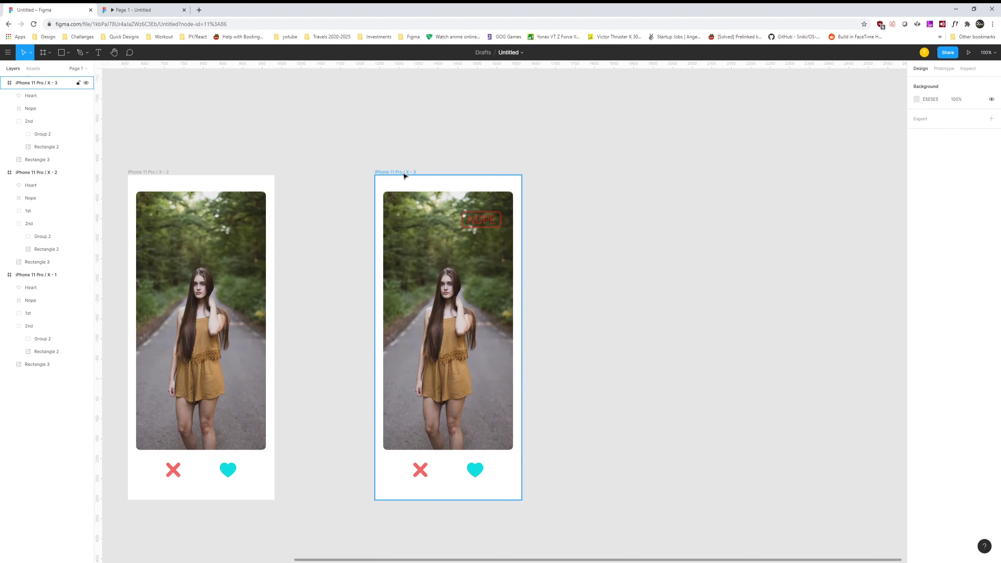
drag(405, 176, 645, 175)
click(717, 288)
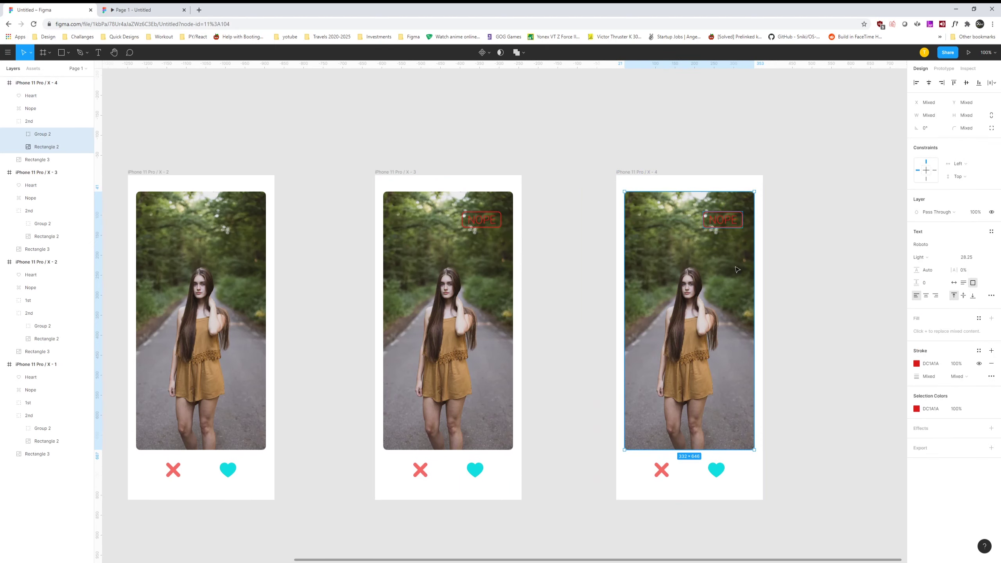
scroll(737, 270, down, 3)
scroll(705, 271, right, 3)
click(611, 235)
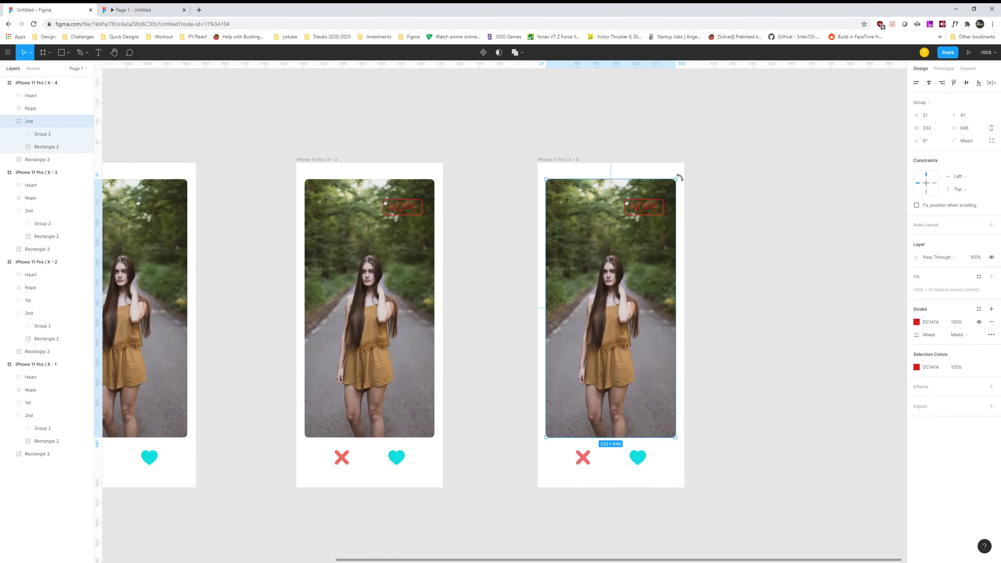
drag(680, 177, 689, 258)
drag(626, 313, 641, 353)
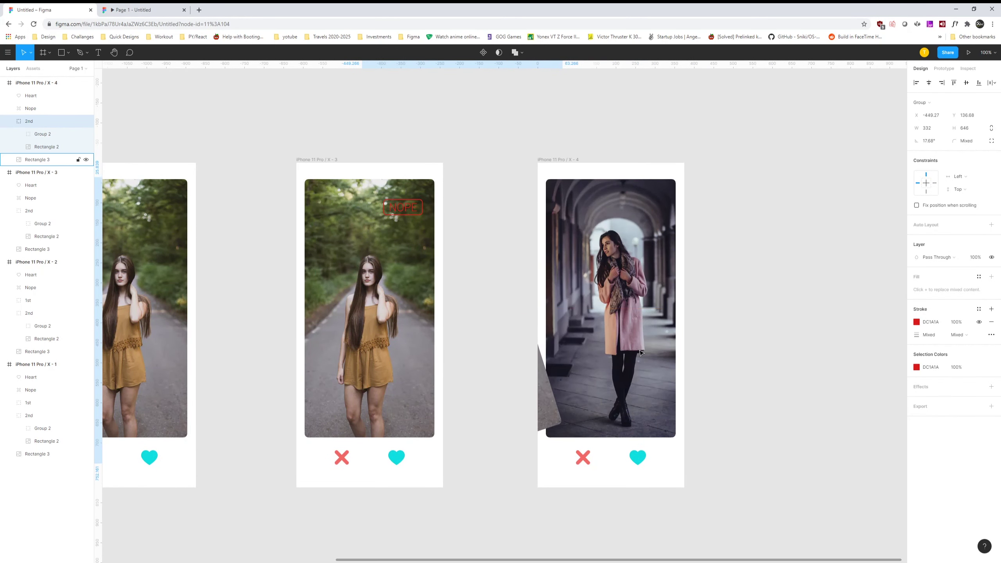
key(Delete)
drag(470, 204, 477, 470)
scroll(742, 470, left, 5)
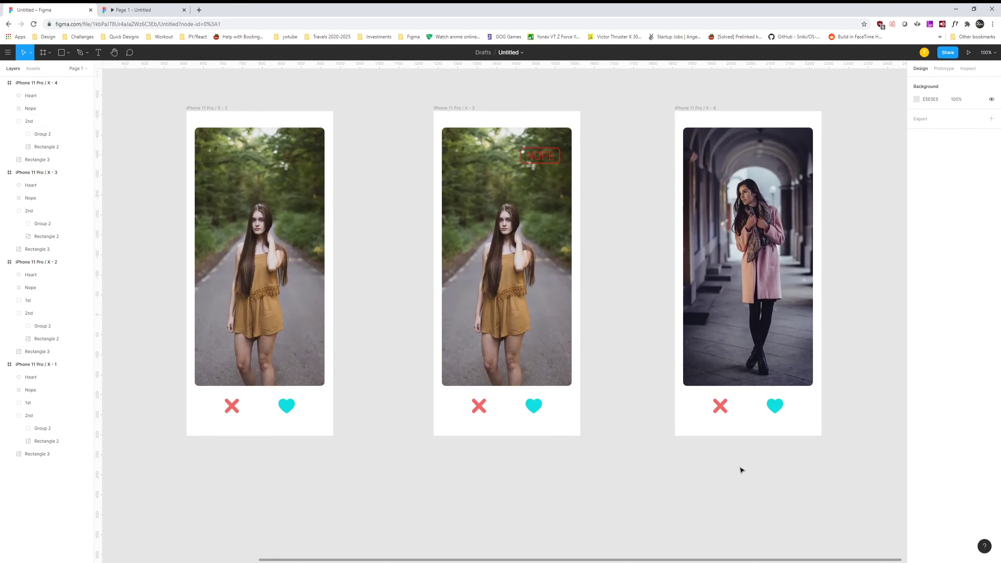
scroll(742, 470, down, 5)
Link screen 1's 1st card to screen 2: On Drag, Smart Animate, ease out, 300ms.
click(609, 208)
key(Delete)
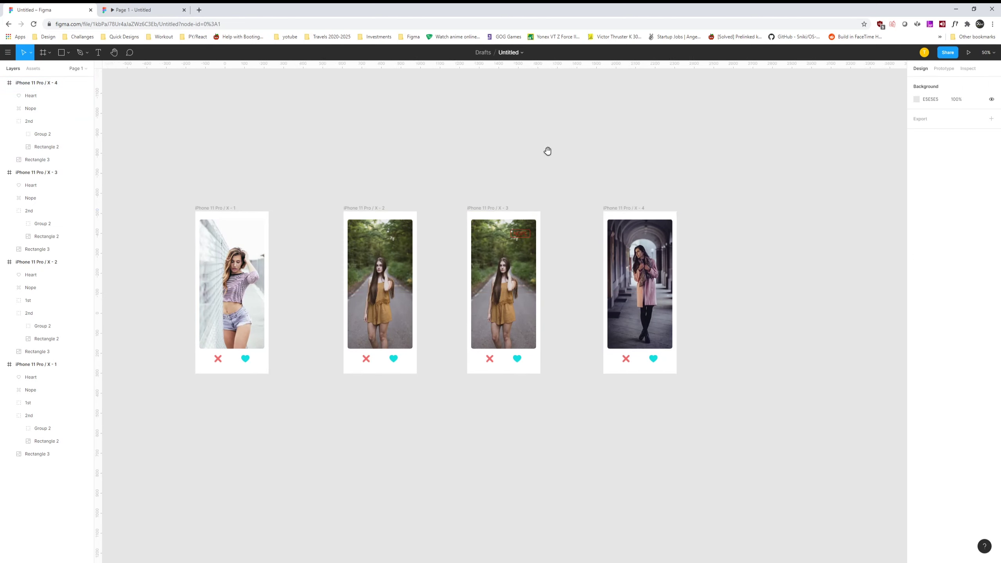
click(211, 208)
scroll(449, 205, up, 5)
key(shift+e)
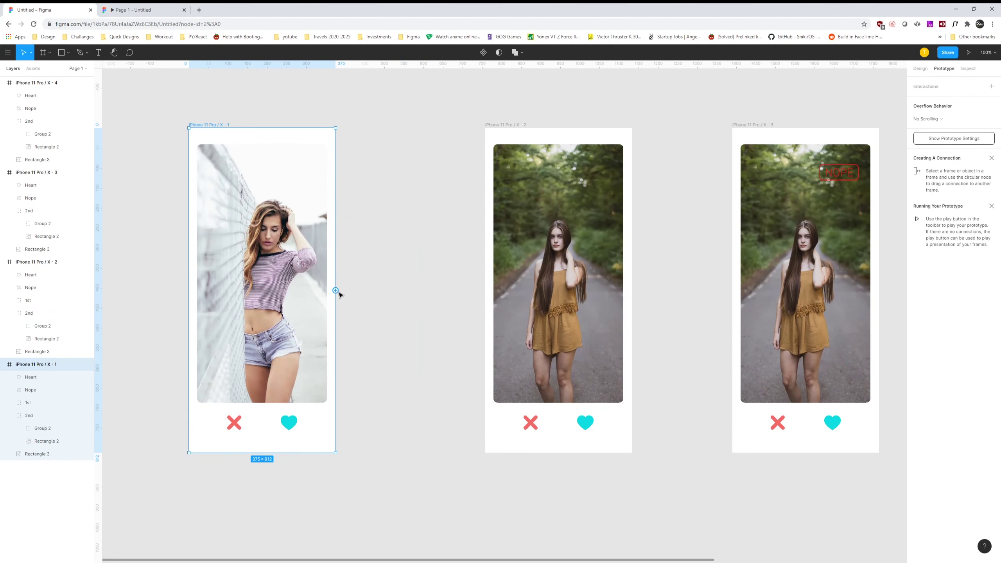
drag(490, 281, 376, 290)
click(283, 283)
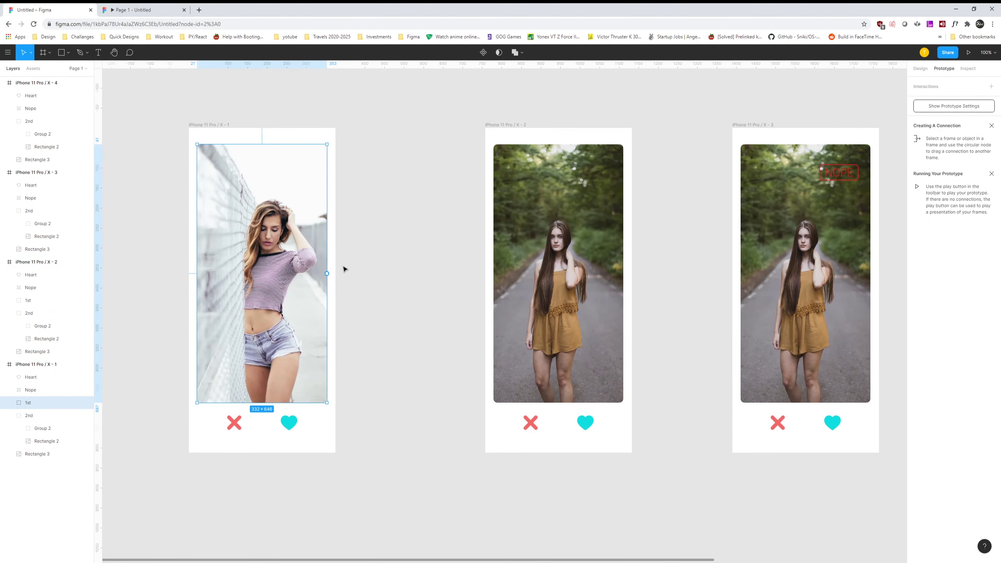
drag(327, 274, 500, 275)
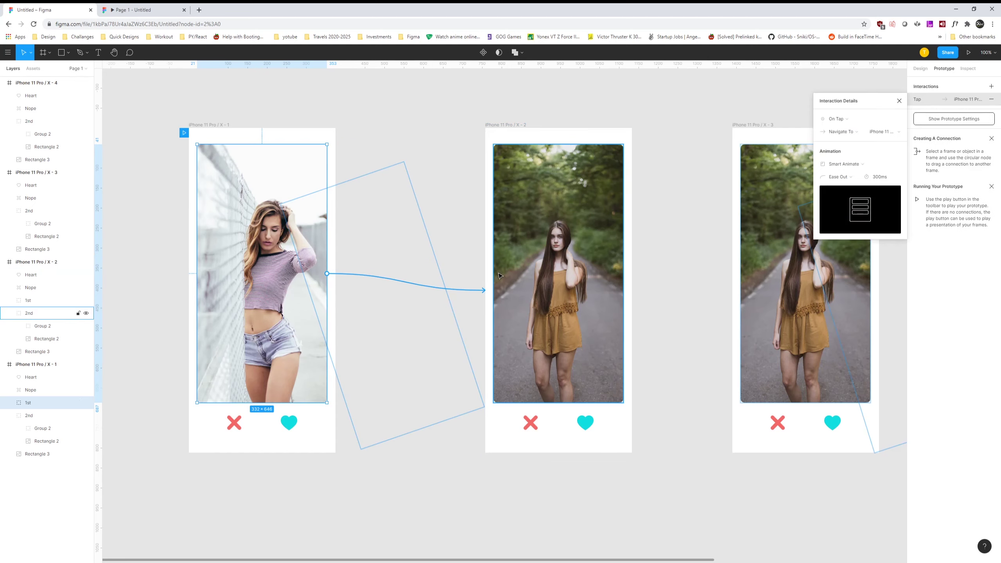
click(839, 120)
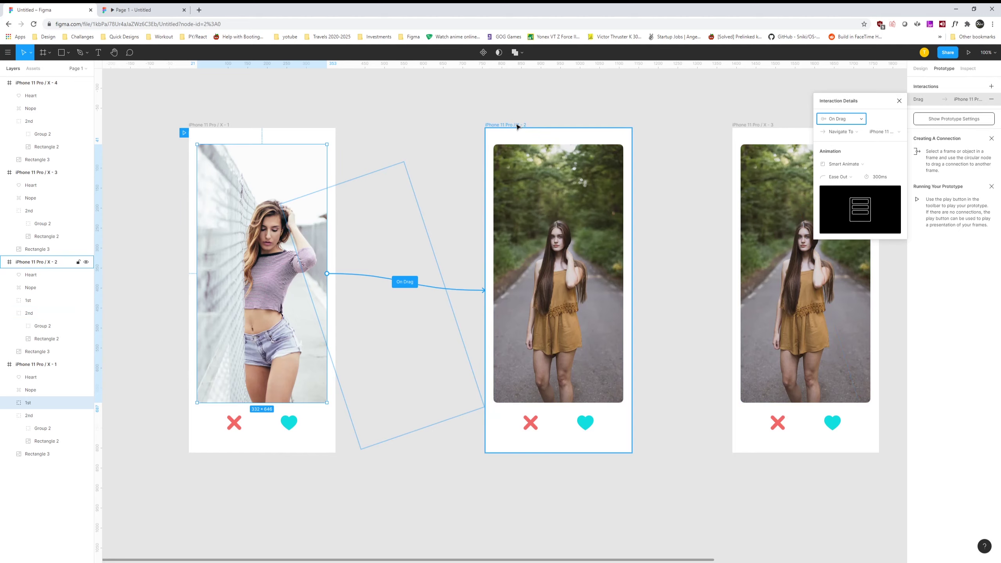
Add an On Tap, Navigate To link from screen 2's Nope X button to screen 3.
click(533, 425)
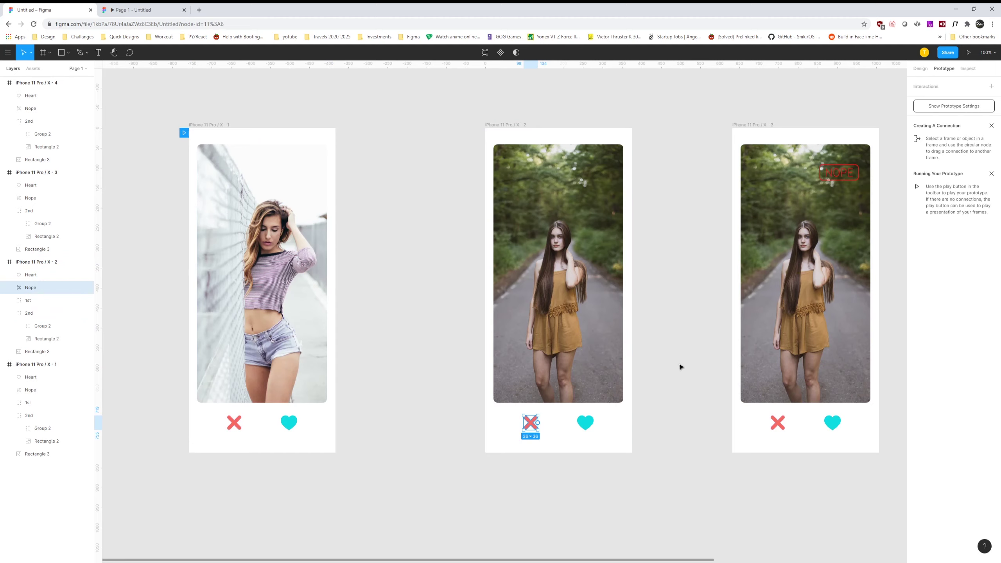
click(991, 86)
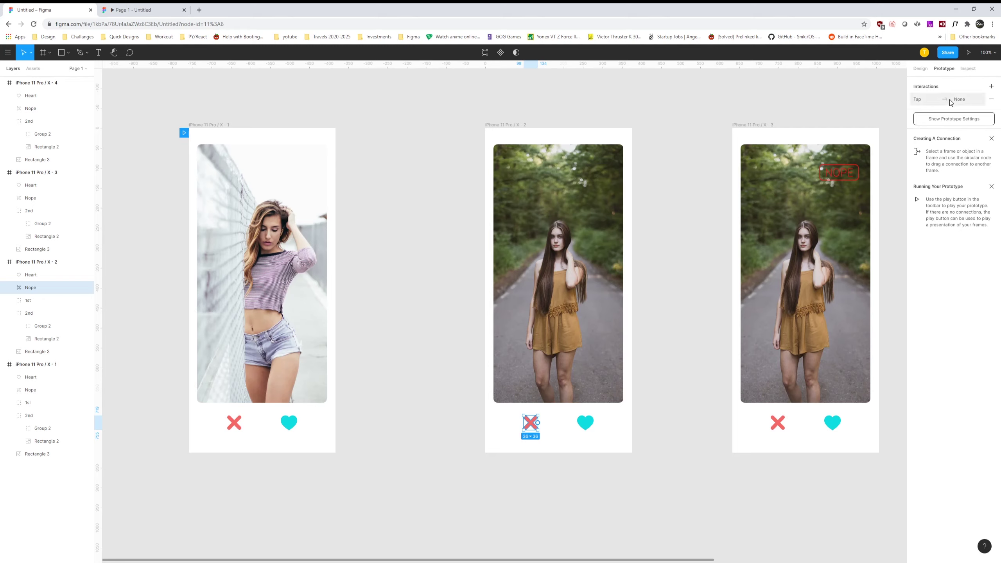
drag(703, 377, 775, 337)
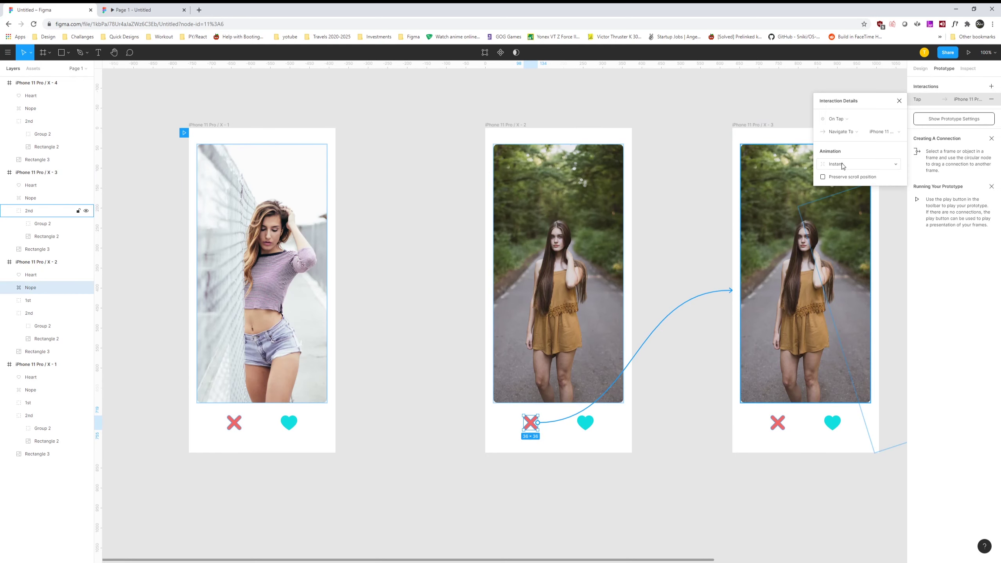
click(695, 235)
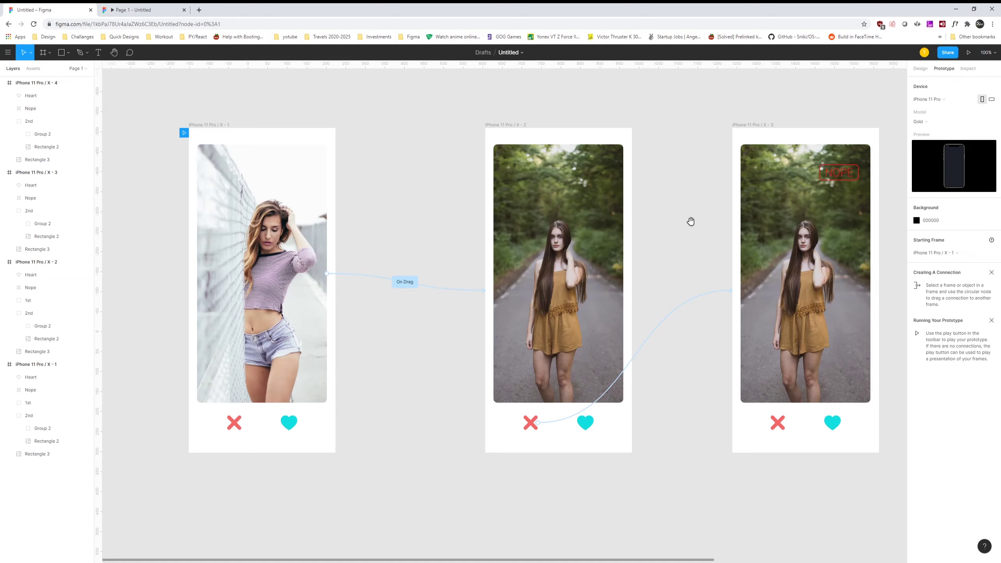
Link screen 3 to screen 4 with an After Delay (250ms) Smart Animate trigger.
drag(691, 221, 583, 234)
click(616, 141)
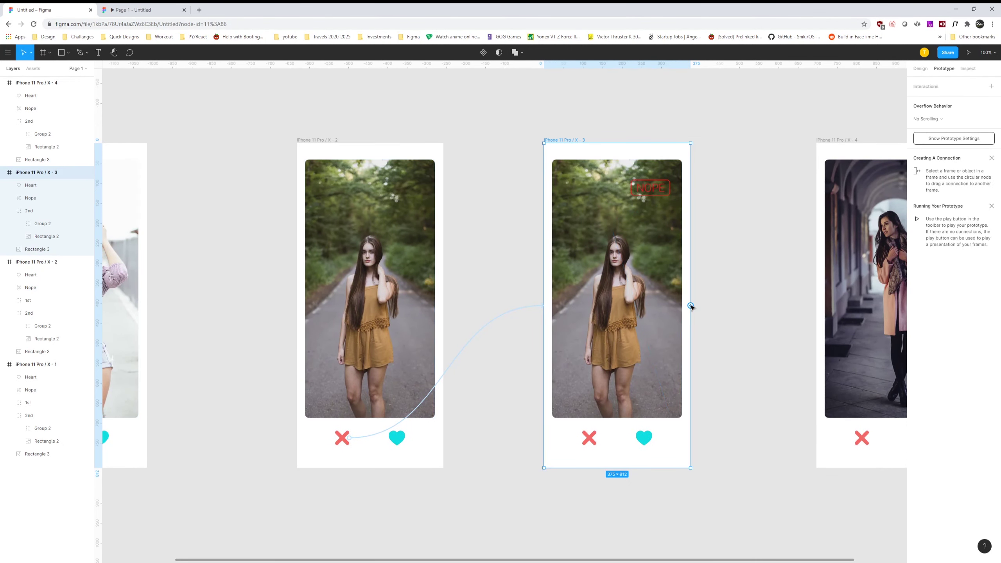
drag(692, 306, 830, 313)
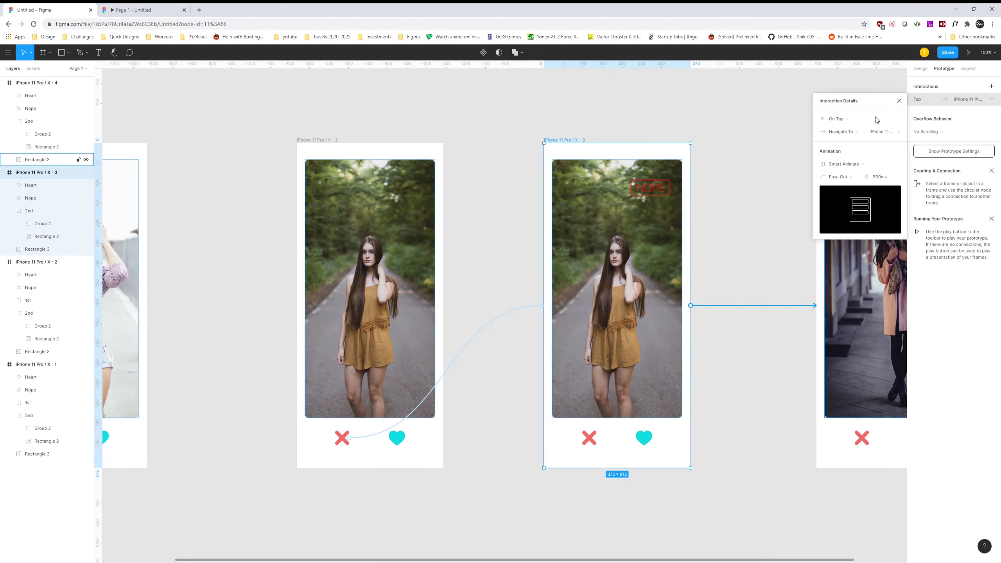
click(848, 119)
text(250)
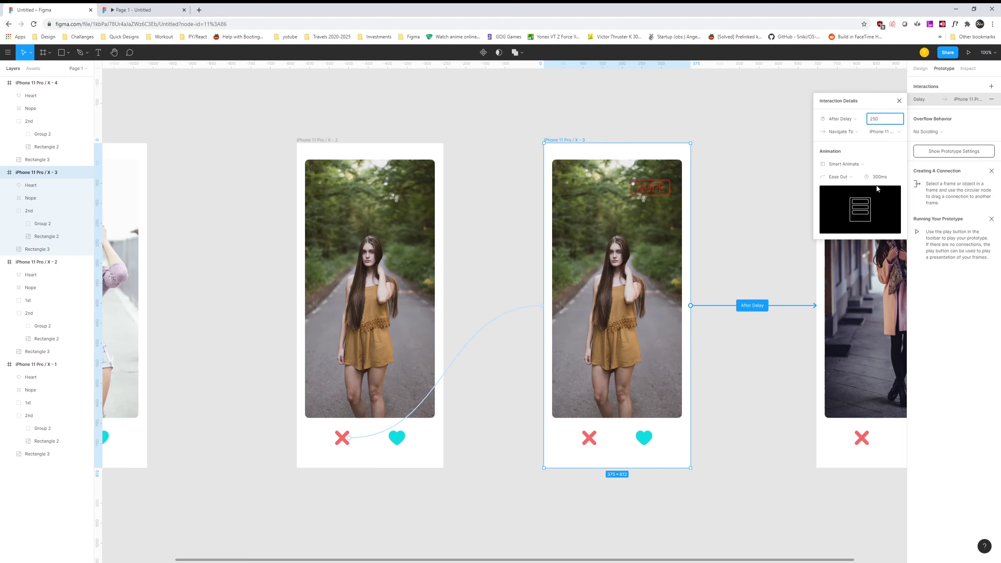
click(769, 209)
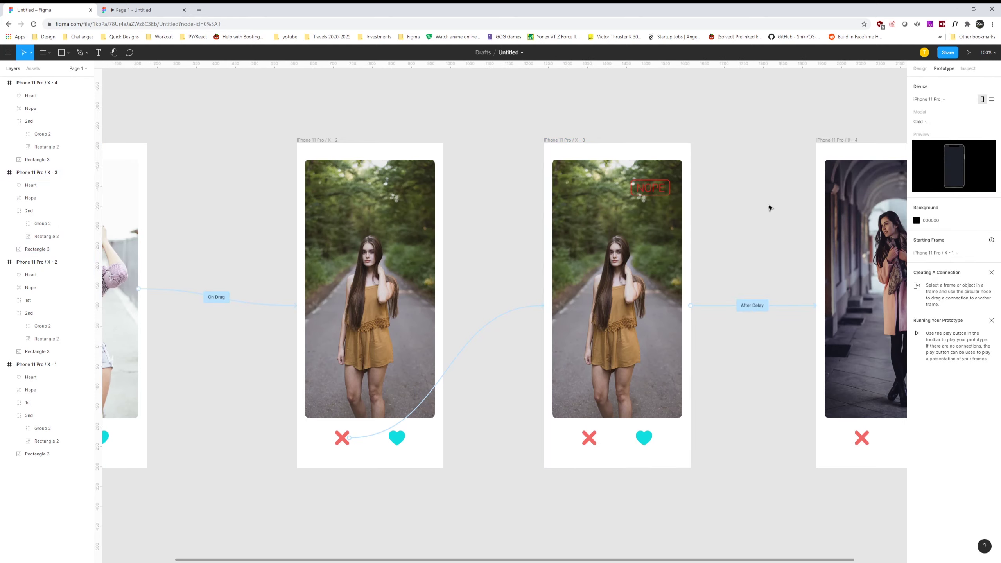
key(minus)
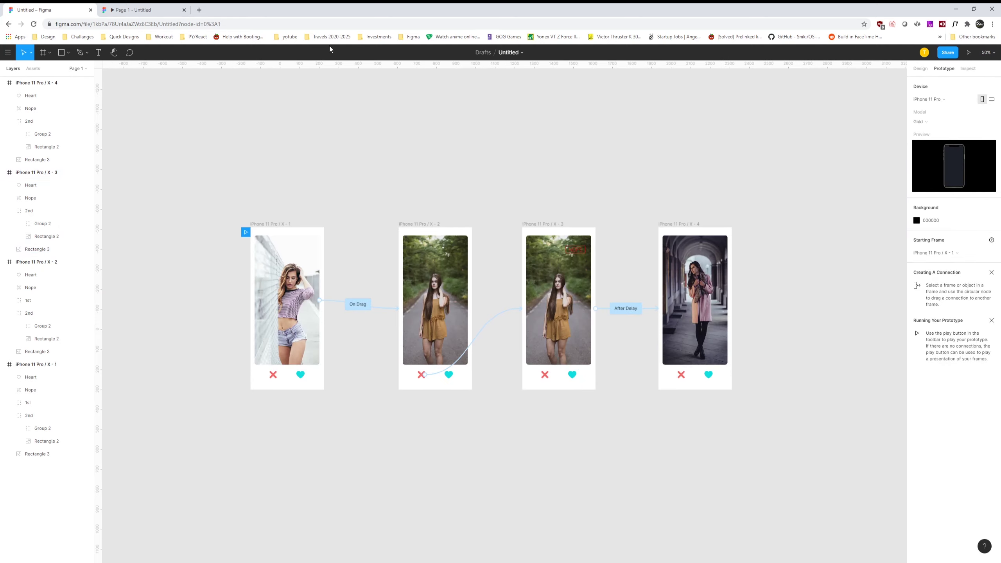
Present the prototype, drag the first card off to the left, then tap X on the second.
key(ctrl+alt+Return)
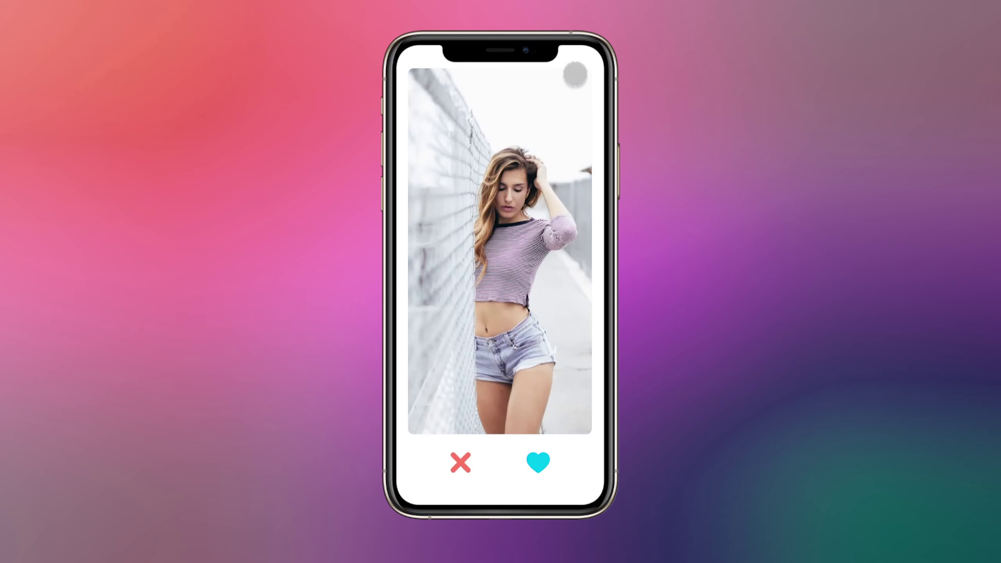
drag(557, 200, 501, 203)
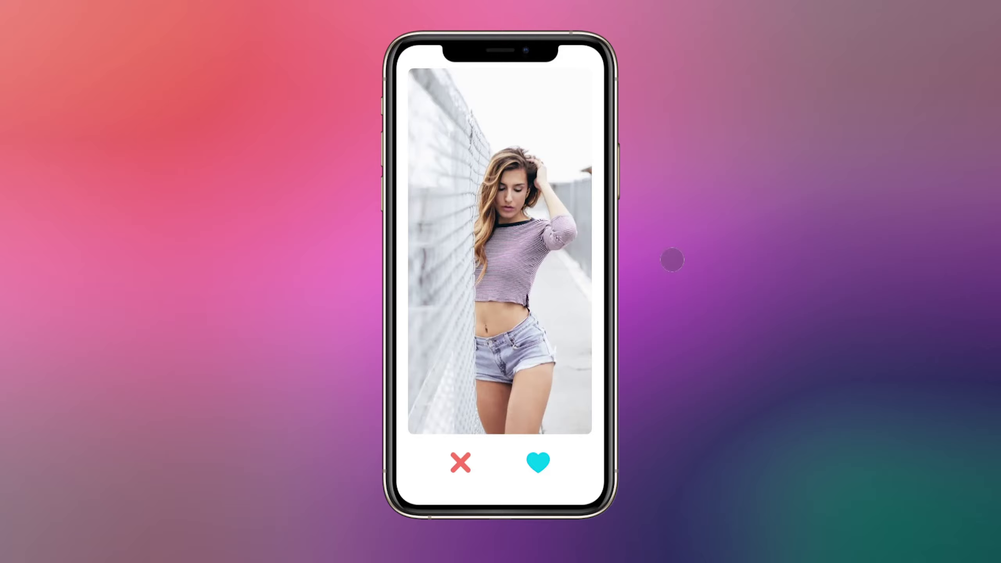
drag(573, 222, 283, 225)
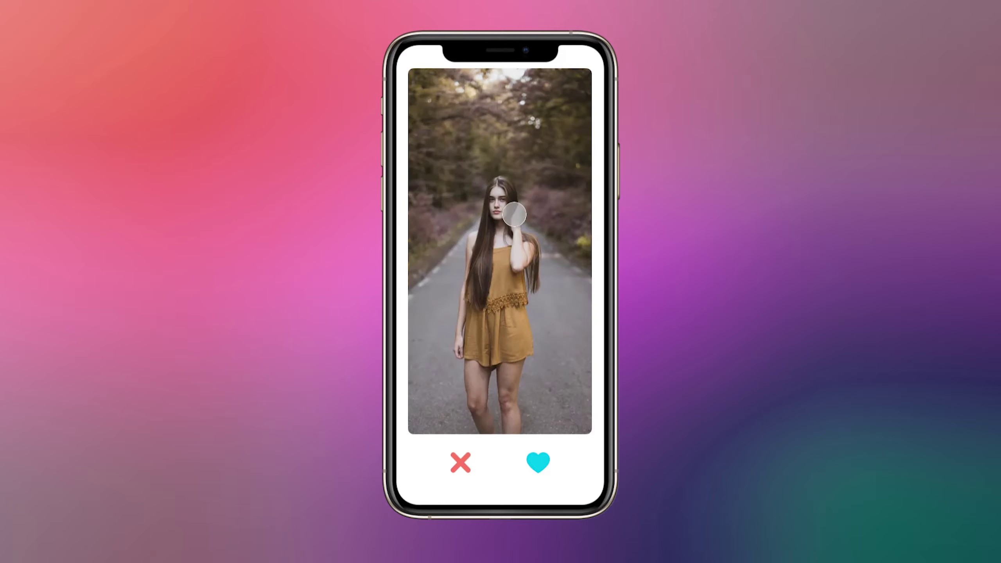
click(461, 462)
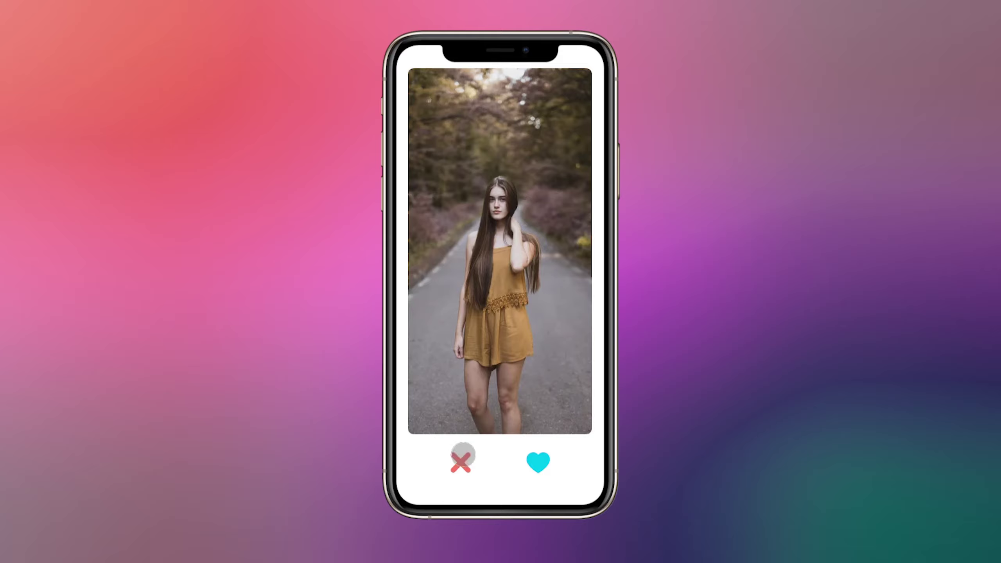